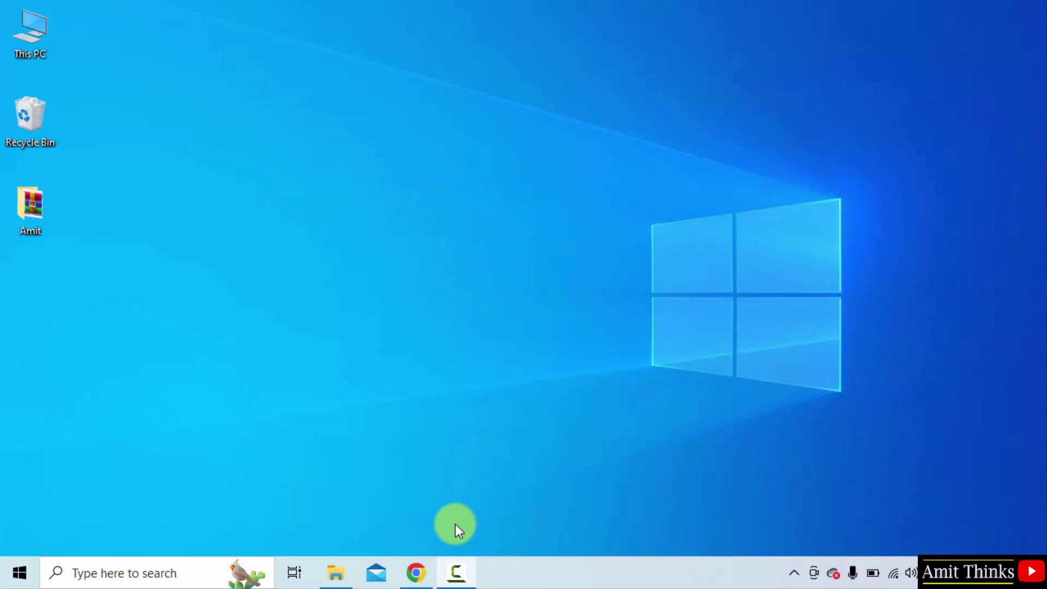
Search Google for 'python' in Chrome
left_click(415, 574)
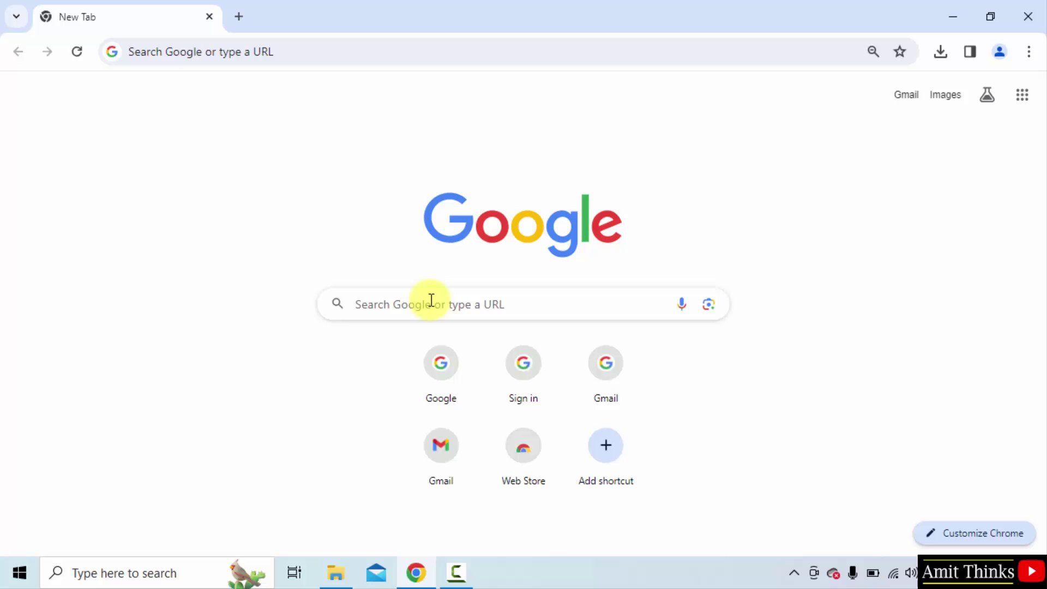
left_click(432, 300)
type("pytho")
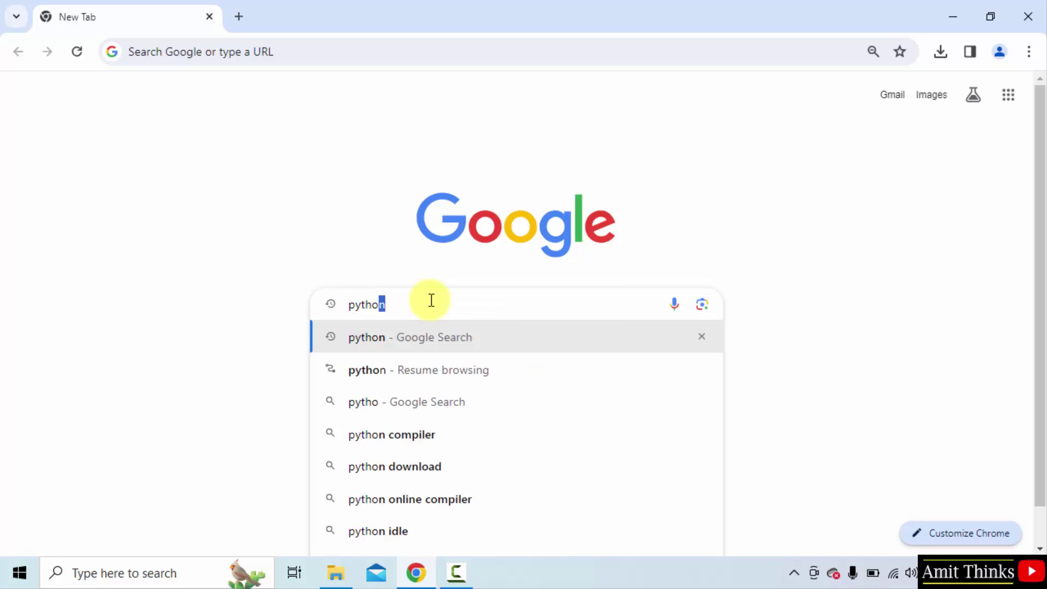
type("n")
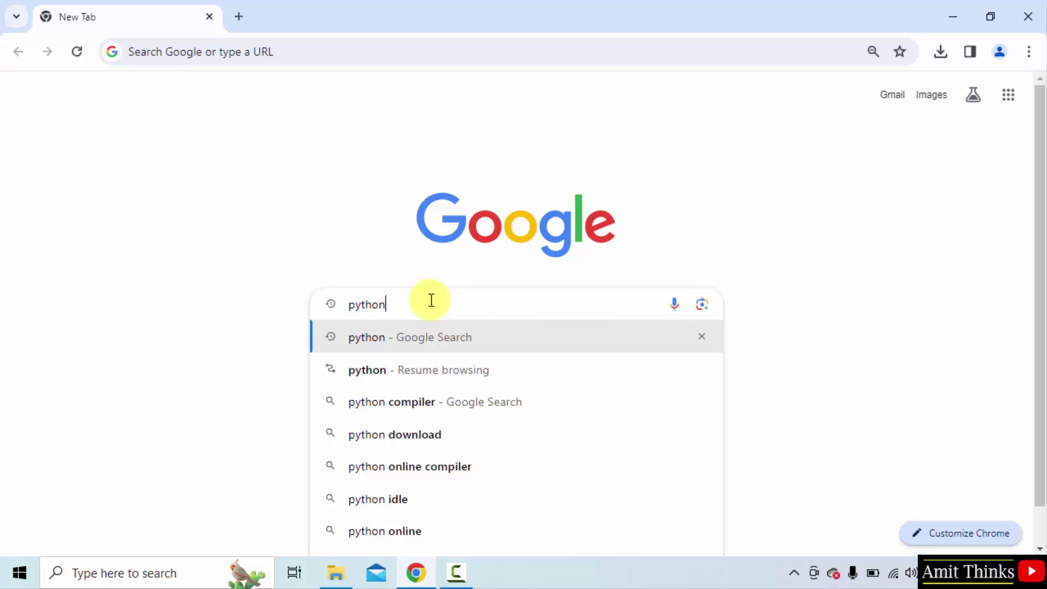
key("Return")
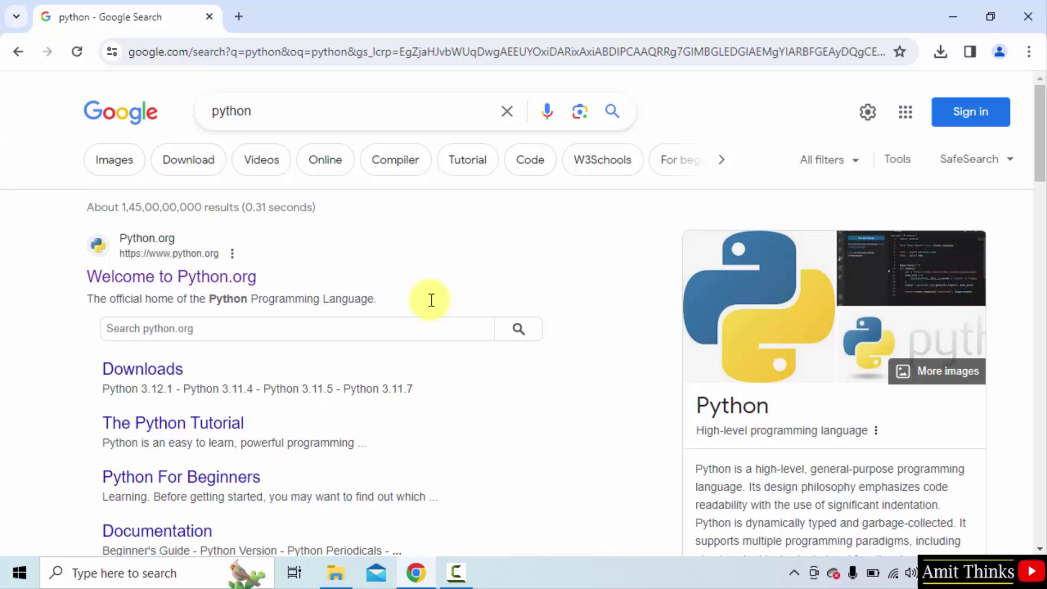
Open Python.org and download the Python 3.12.2 Windows installer
left_click(246, 279)
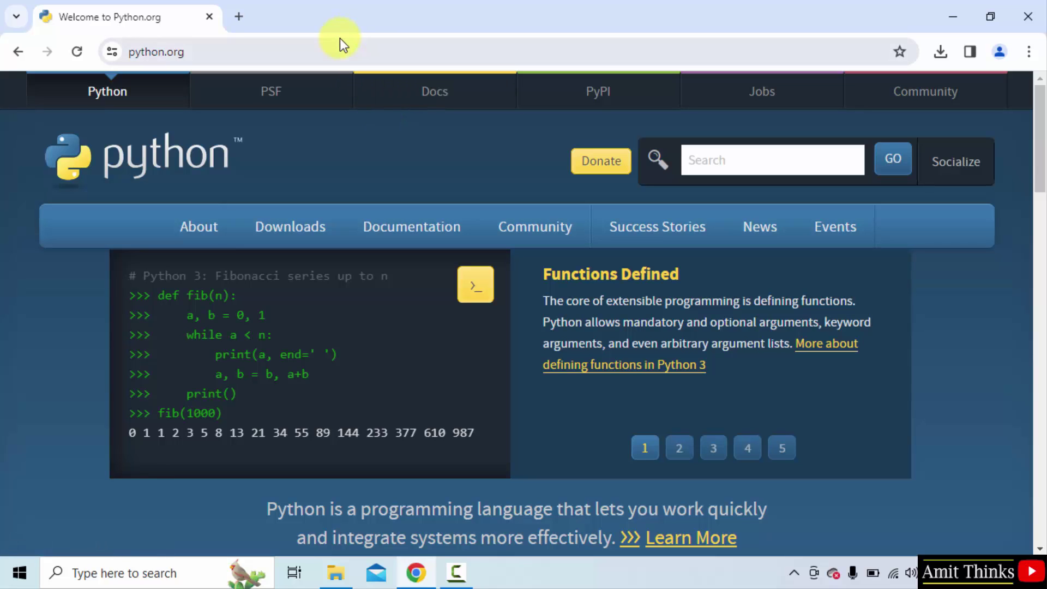
left_click(333, 44)
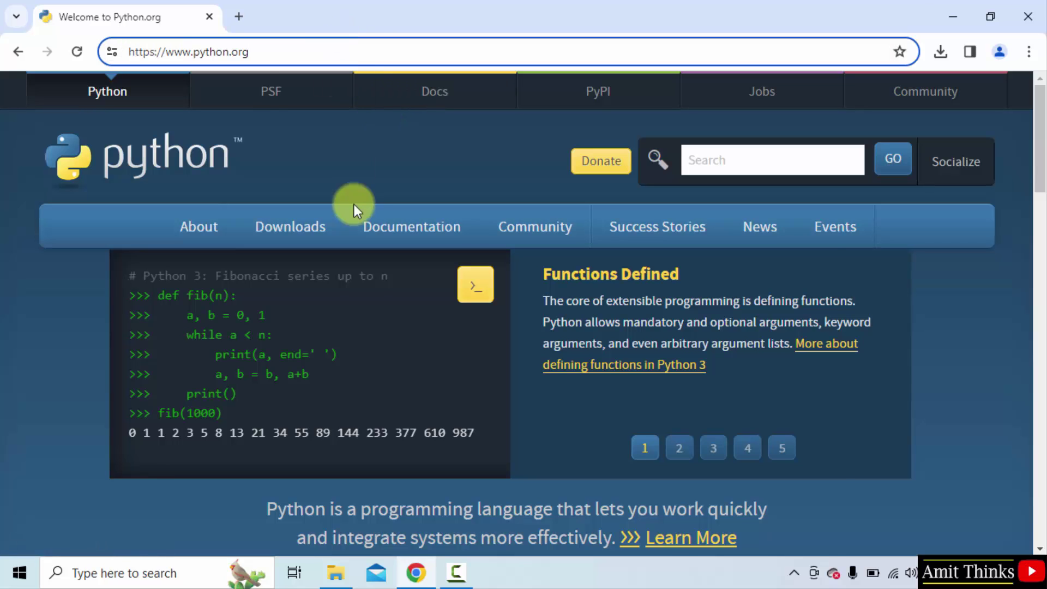
mouse_move(290, 227)
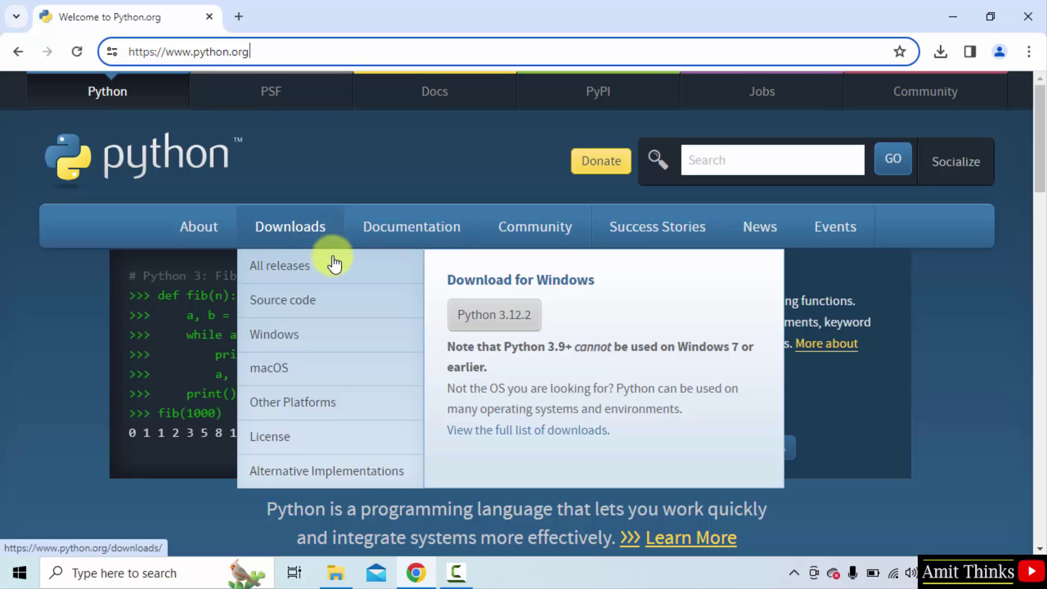
left_click(521, 336)
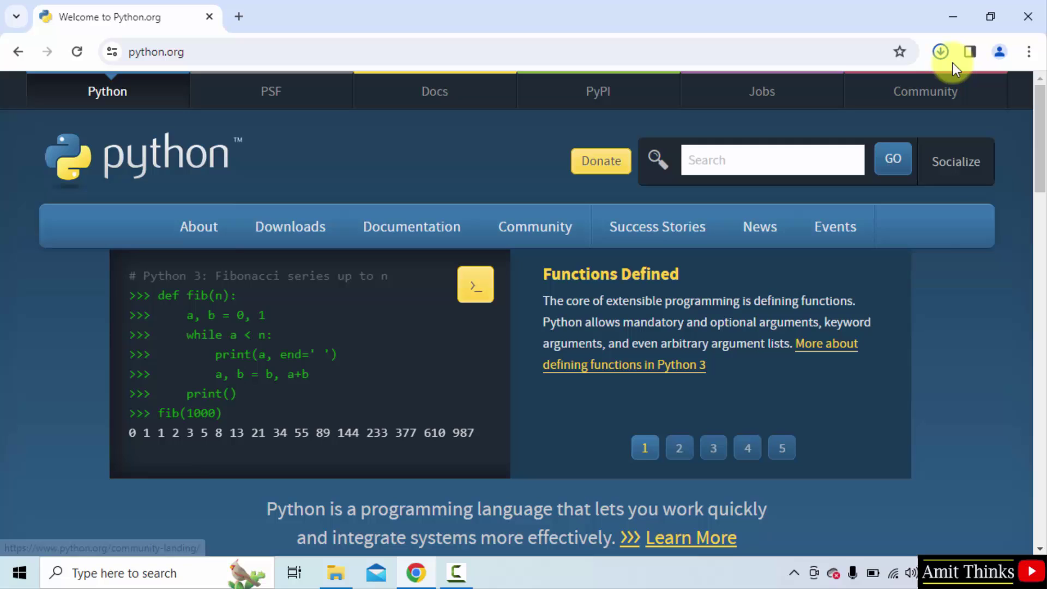
Launch the downloaded Python 3.12.2 installer from Chrome's downloads list
left_click(945, 60)
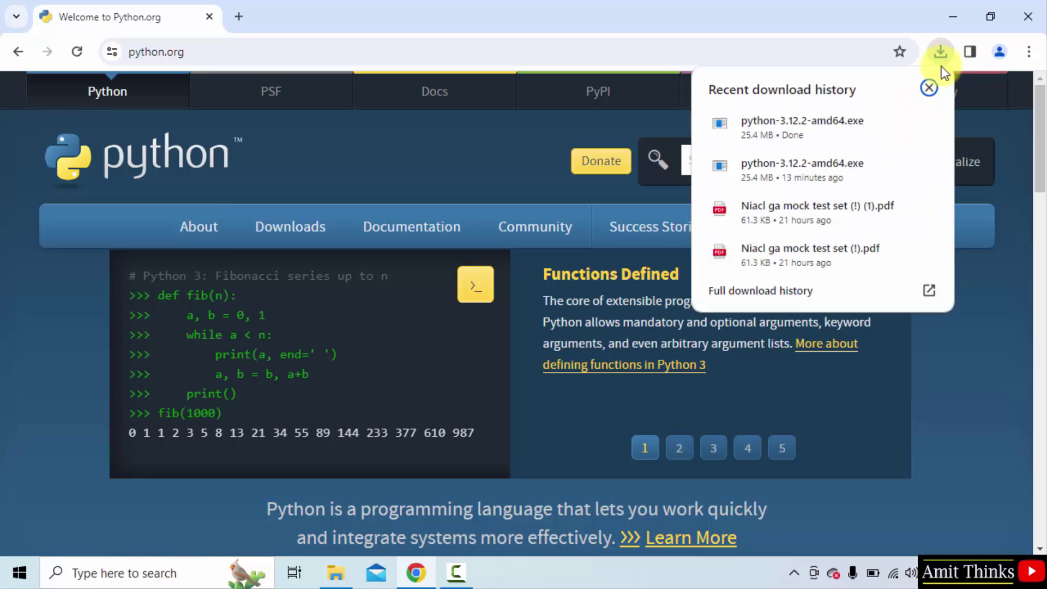
right_click(849, 144)
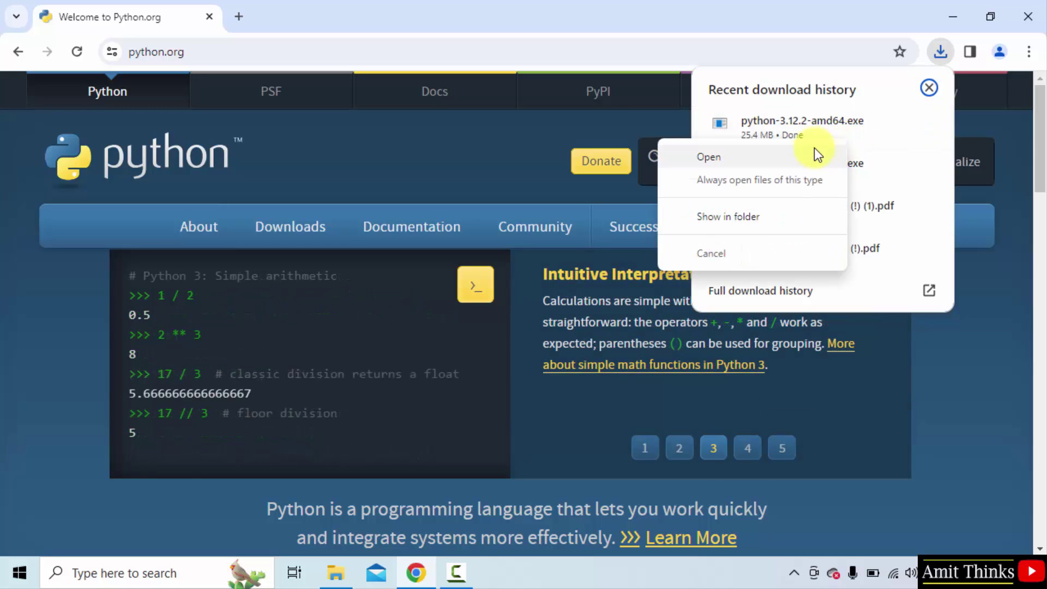
left_click(813, 149)
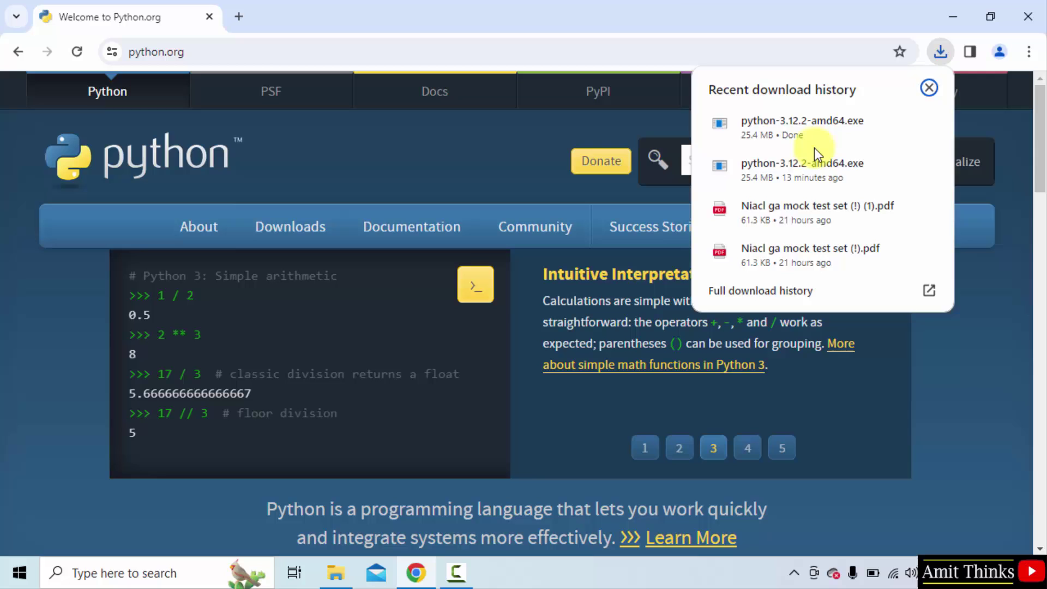
Minimize Chrome, enable admin privileges for py.exe, and choose Customize installation
left_click(950, 7)
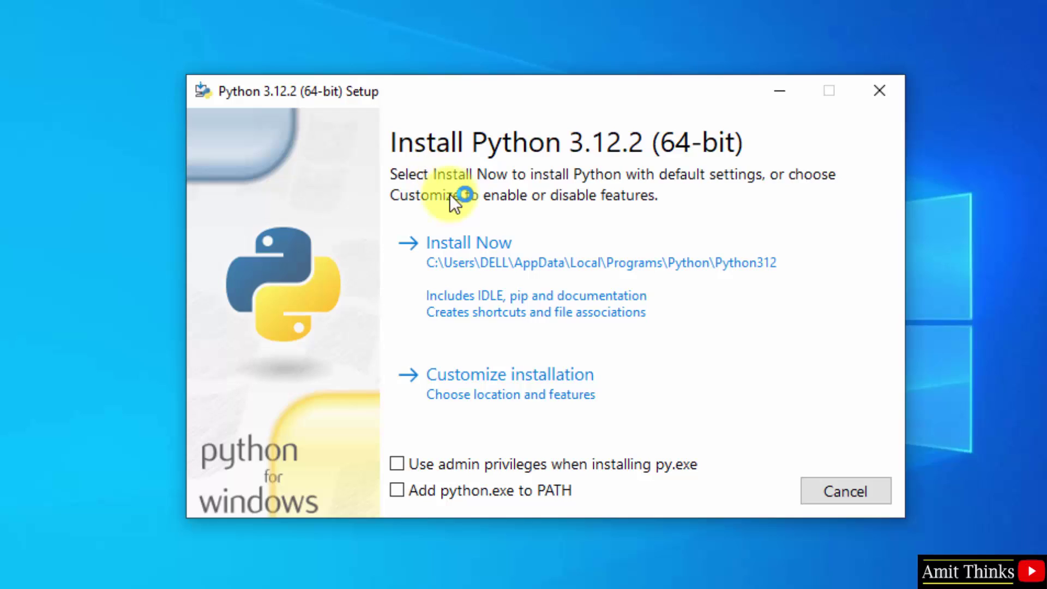
left_click(402, 466)
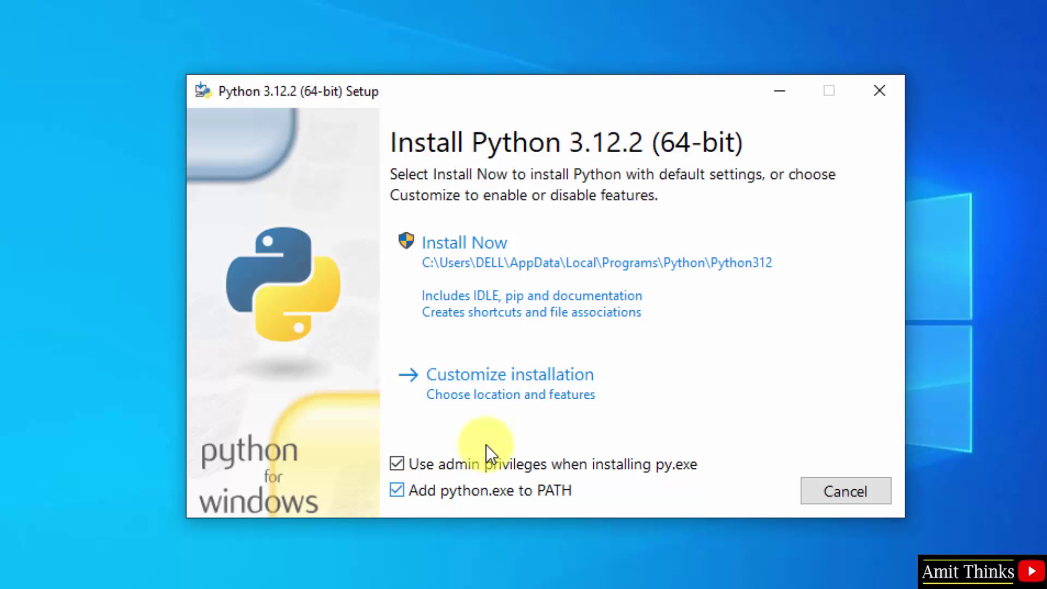
left_click(646, 379)
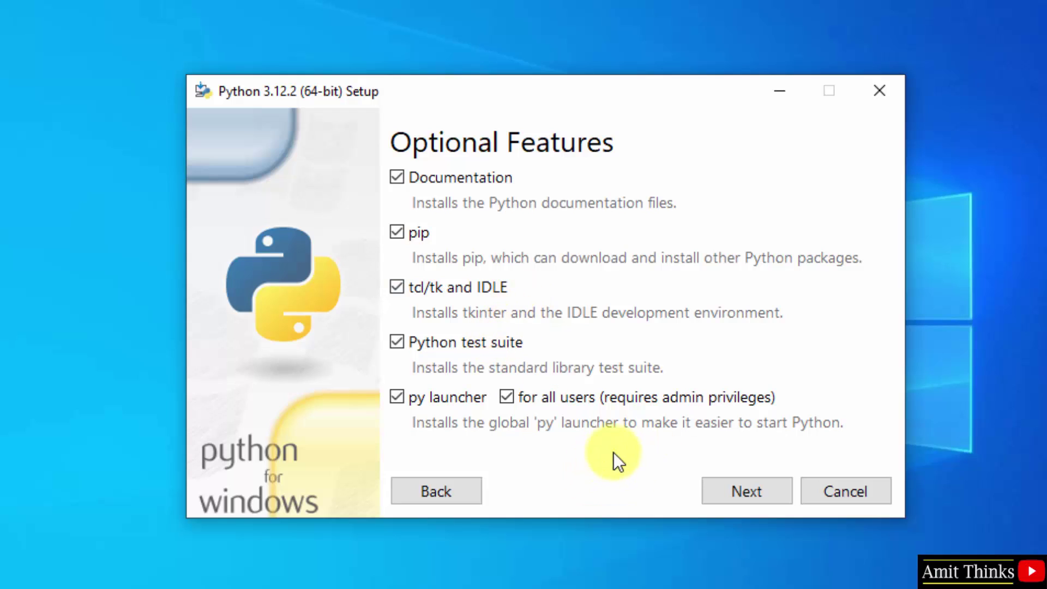
Keep all optional features, install for all users into C:\Program Files\Python312, and begin installing
left_click(781, 498)
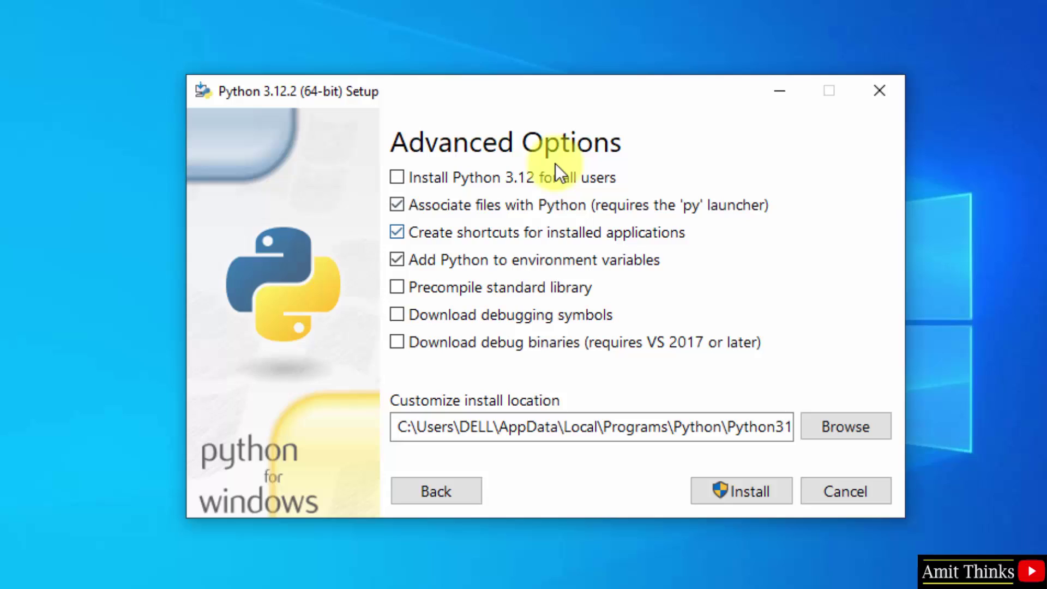
left_click(397, 178)
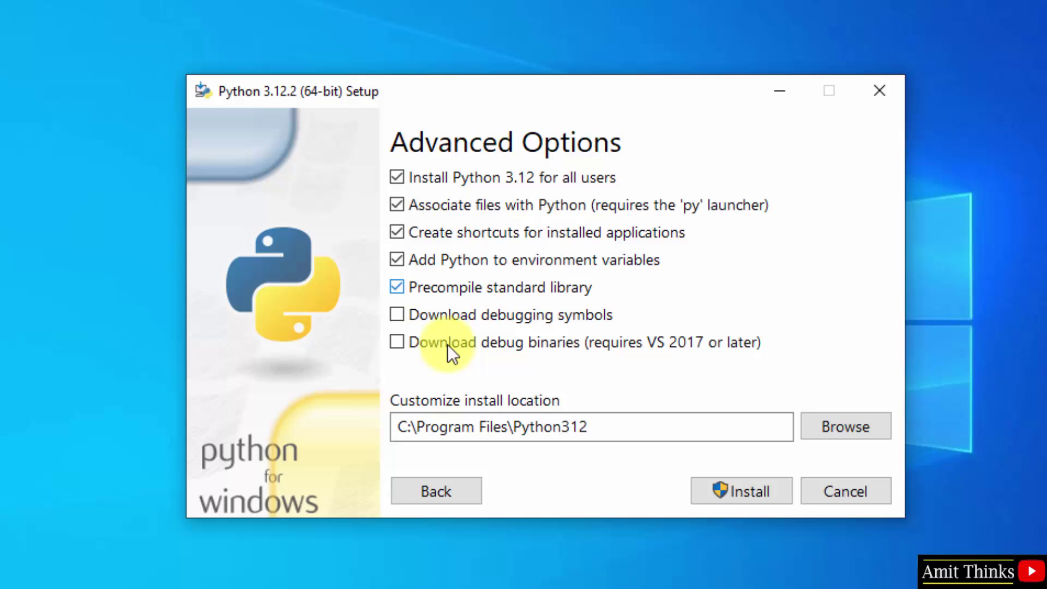
left_click(596, 427)
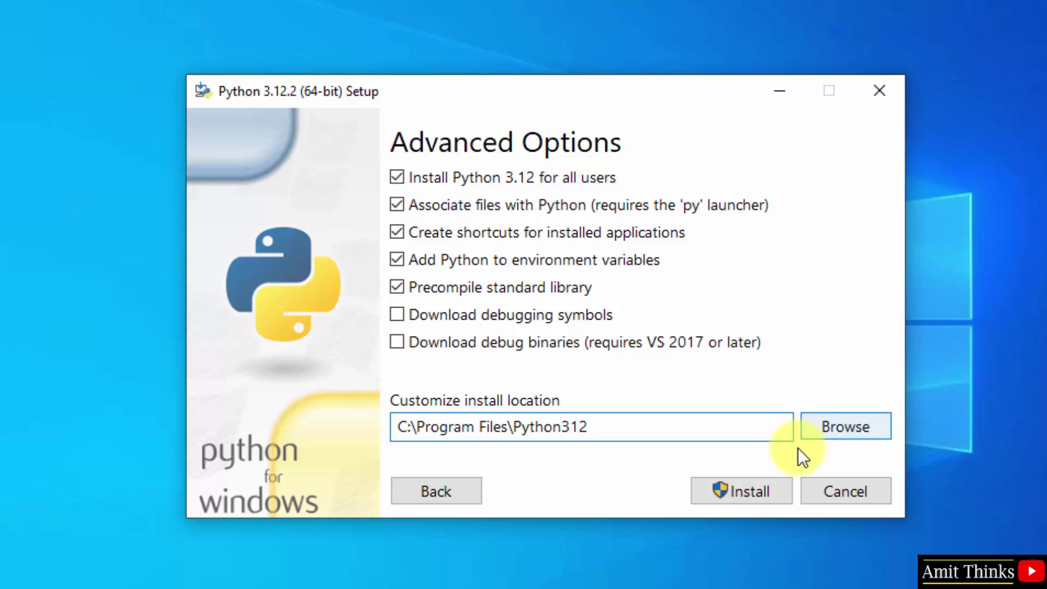
left_click(736, 502)
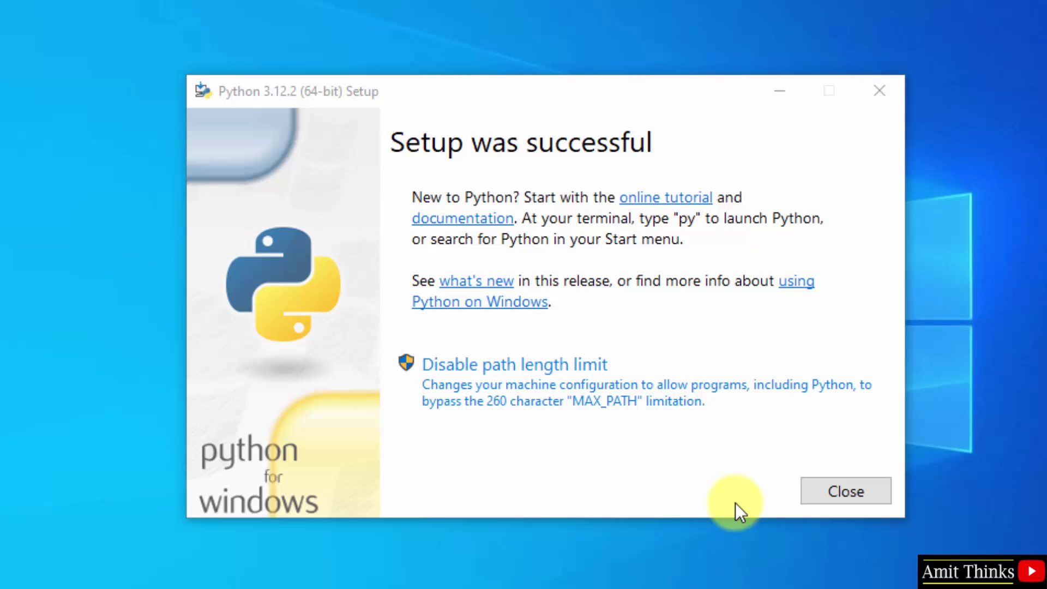
Close the installer once it reports 'Setup was successful'
left_click(834, 486)
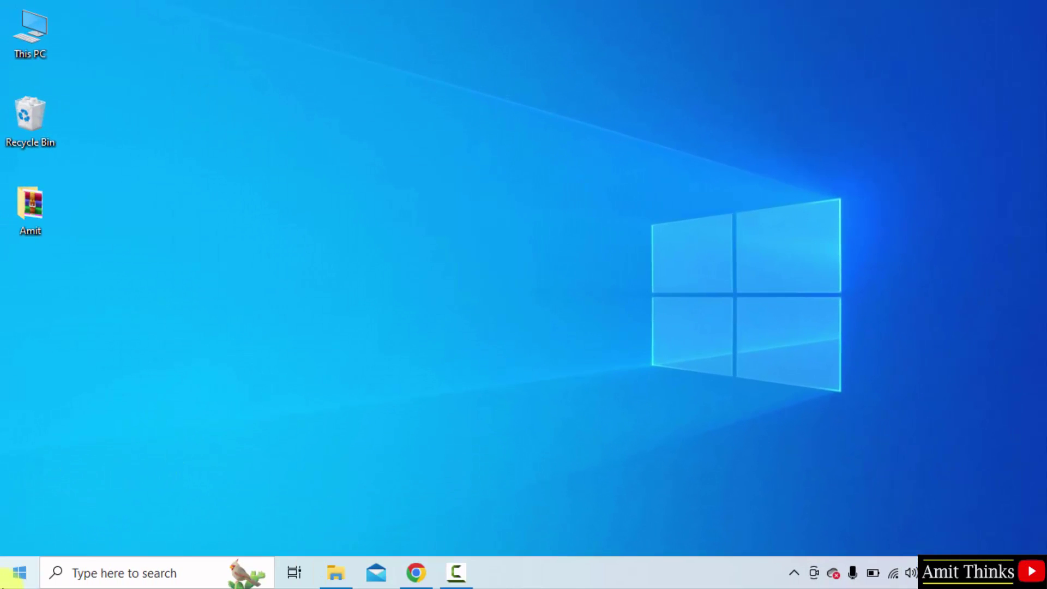
Open Command Prompt from a Start menu search for cmd and reposition its window
left_click(18, 575)
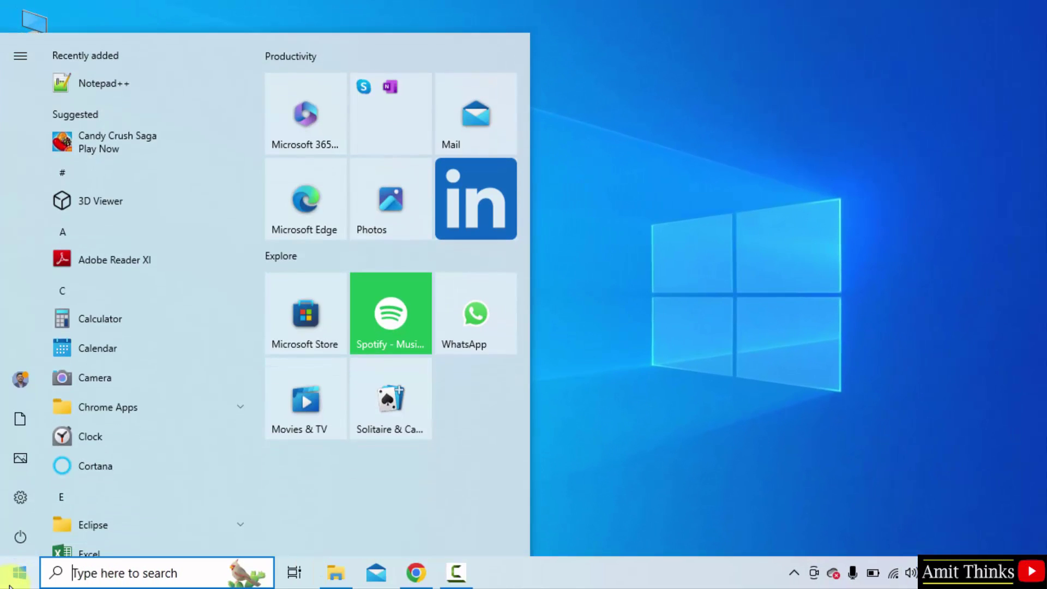
type("cmd")
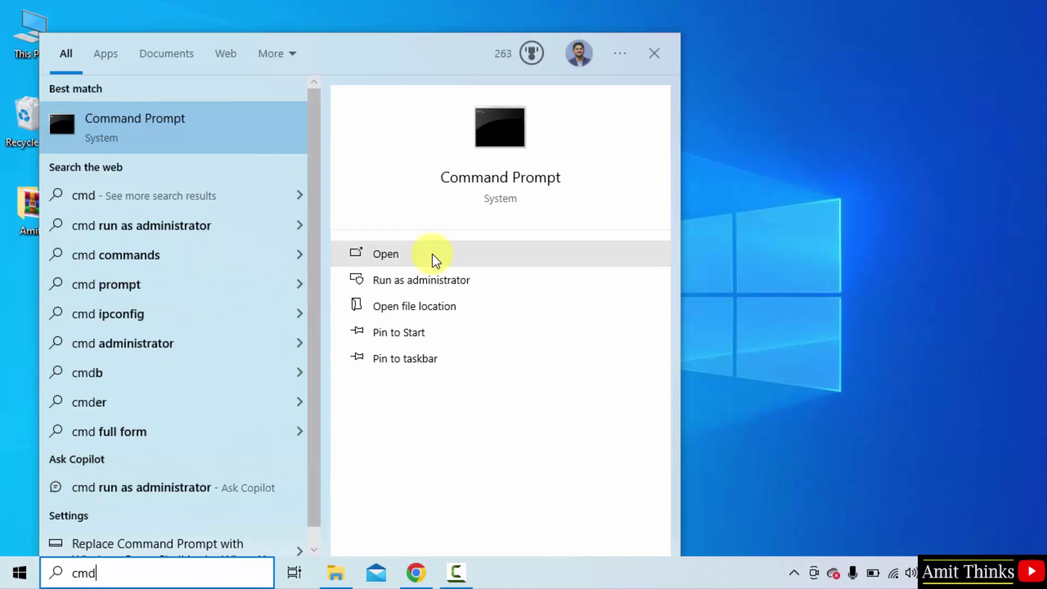
left_click(433, 256)
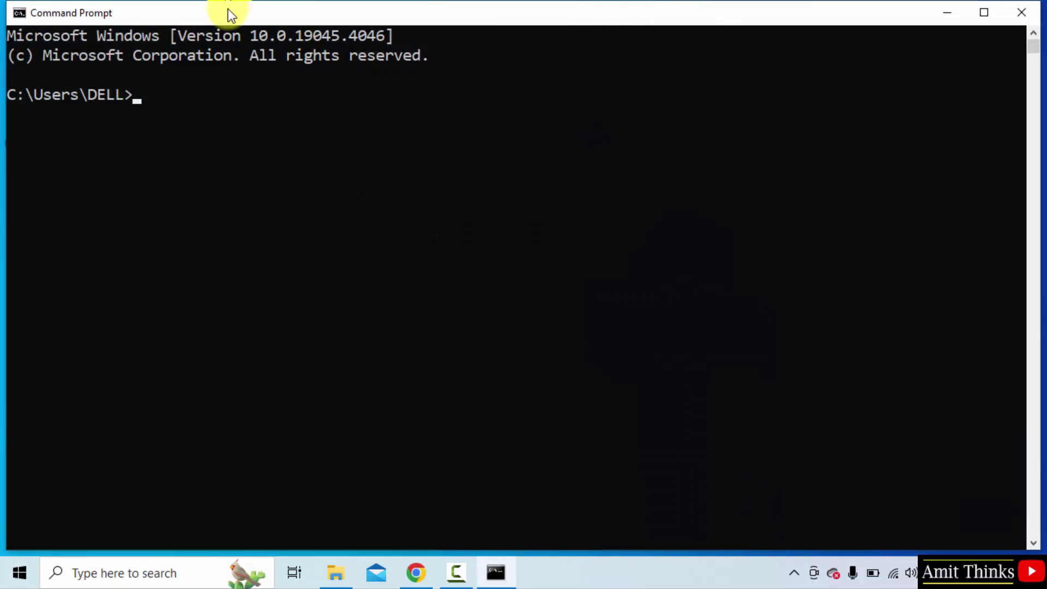
mouse_move(229, 10)
left_mouse_down()
mouse_move(425, 141)
mouse_move(425, 122)
left_mouse_up()
type("py")
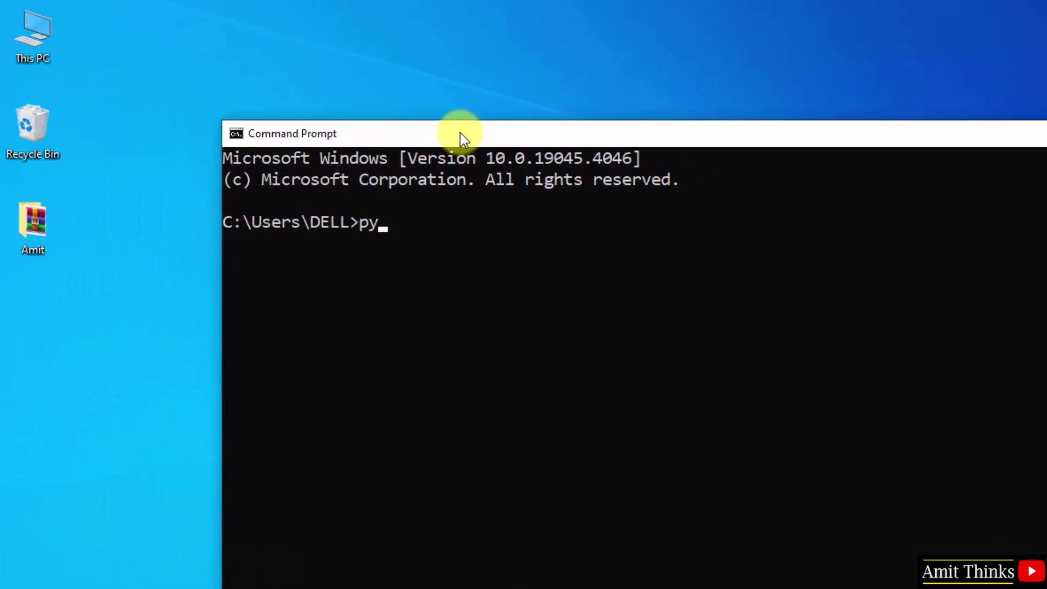
type("tho")
type("n")
type(" --v")
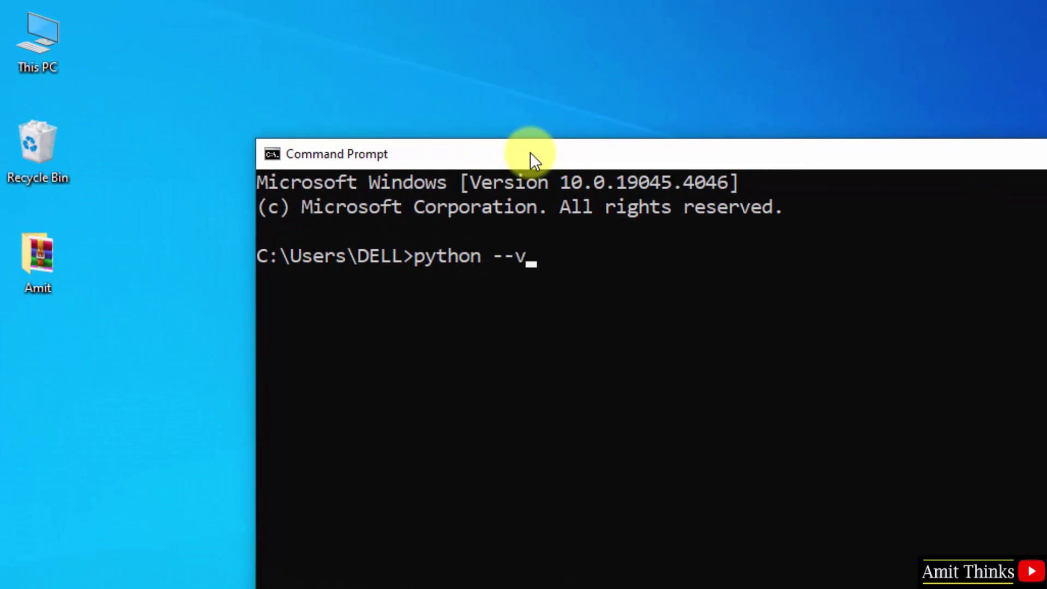
type("ersion")
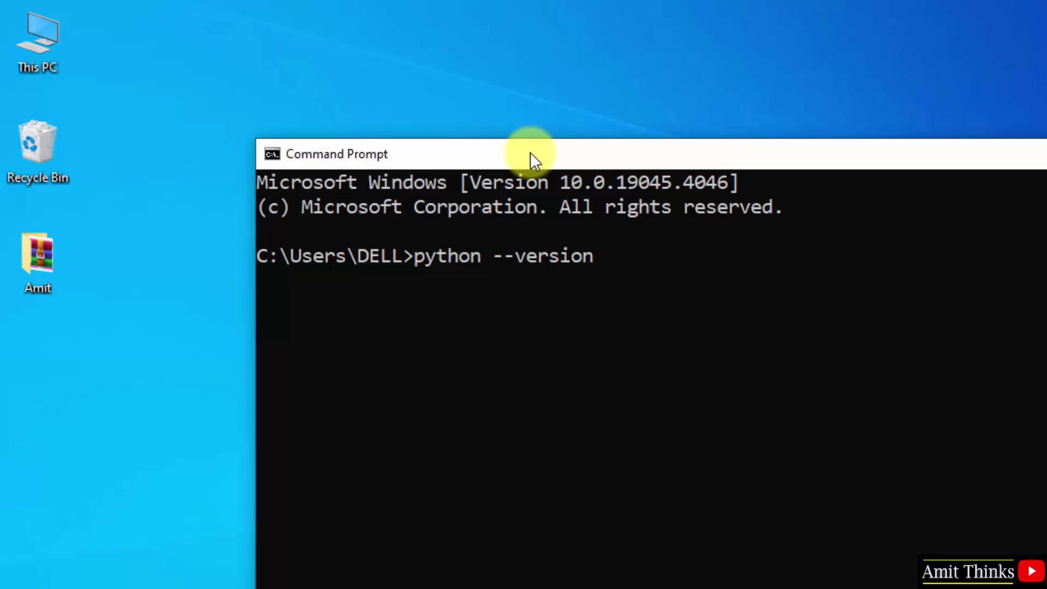
Check python --version, start the py interpreter, and run print("Amit Diwan")
key("Return")
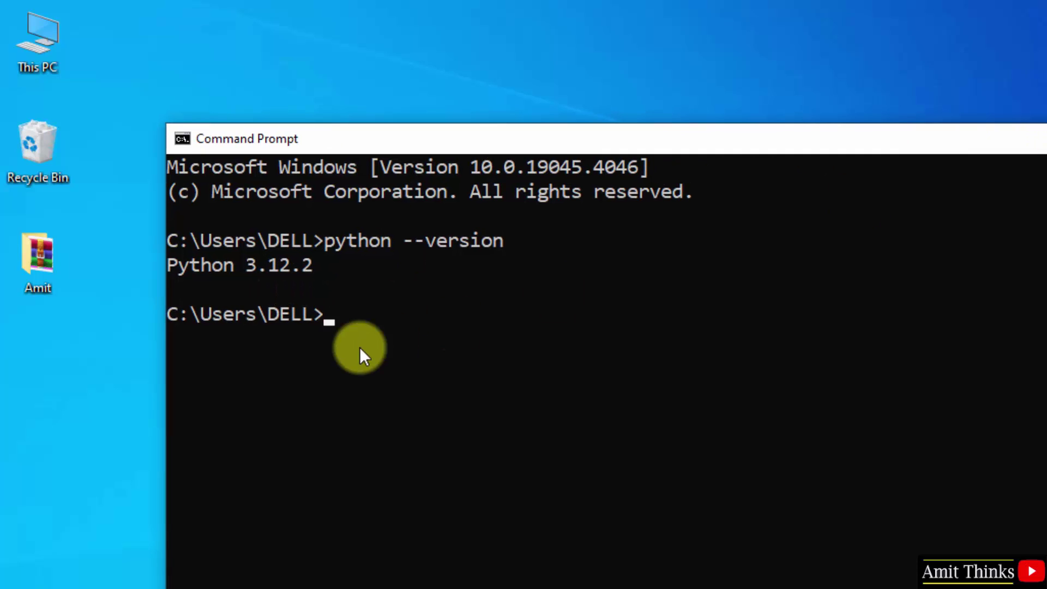
type("py")
key("Return")
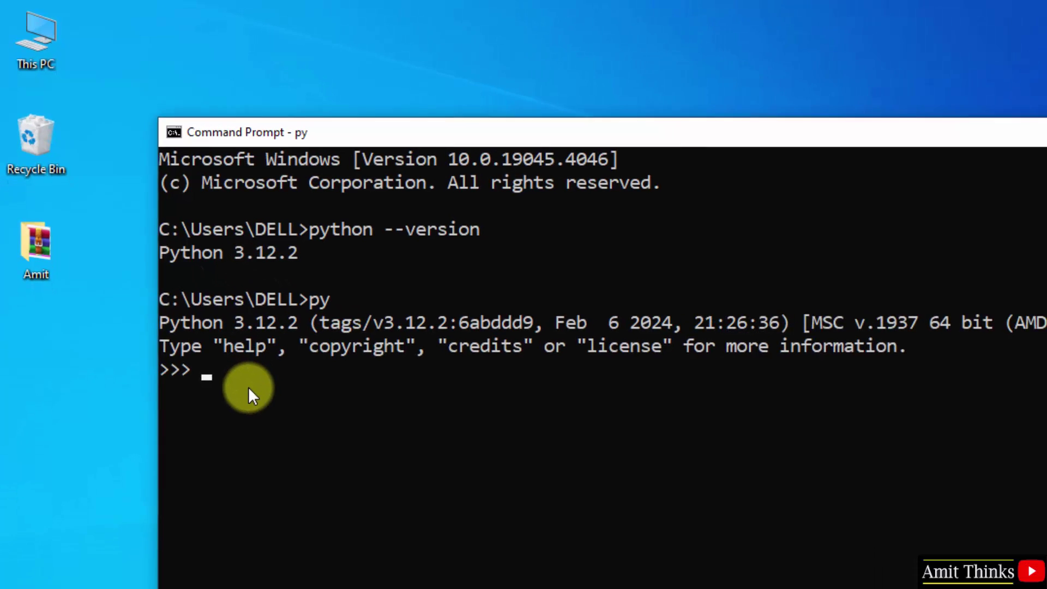
type("print(")
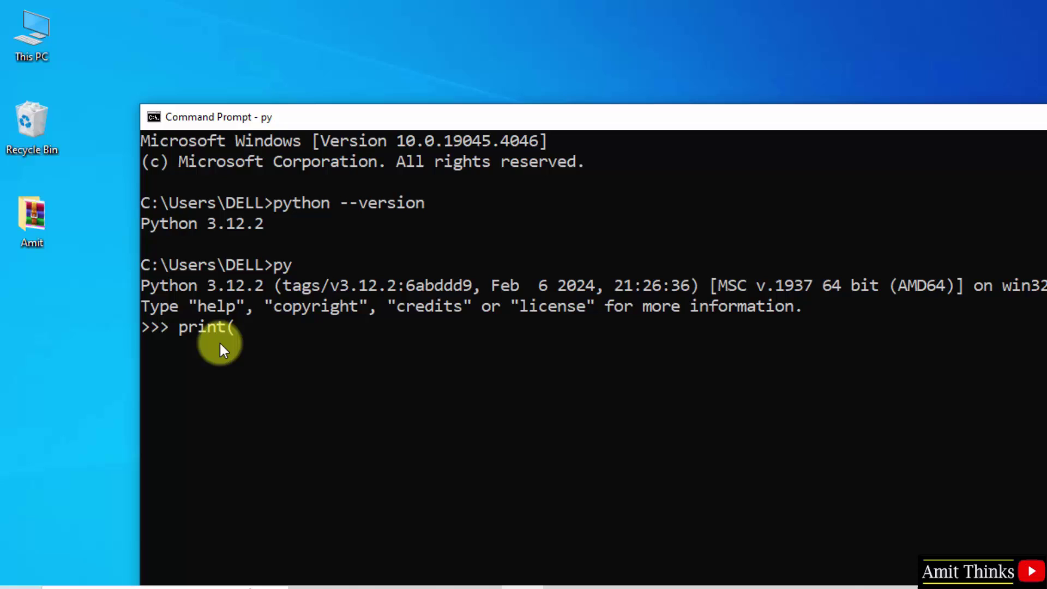
type("A")
type("mit Diwa")
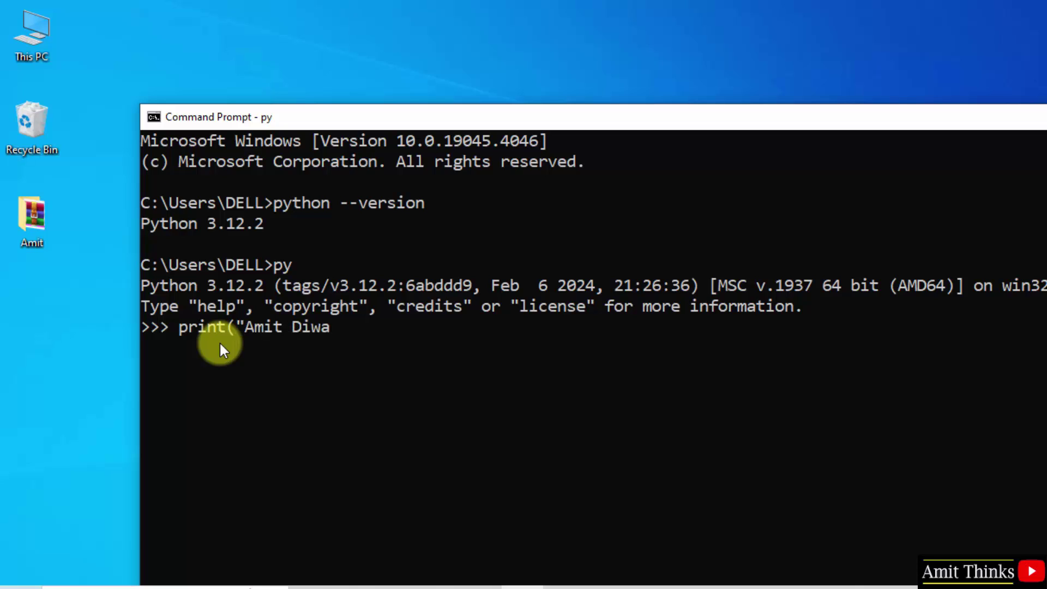
type("n\")")
key("Return")
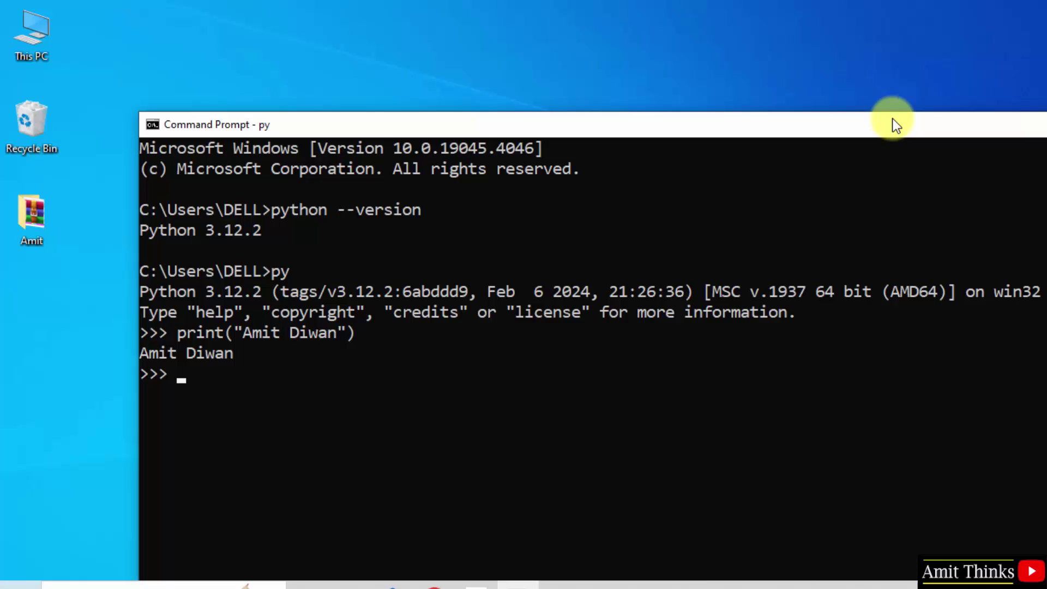
Open IDLE (Python 3.12 64-bit) from a Start menu search for idle
left_click(658, 56)
left_click(710, 122)
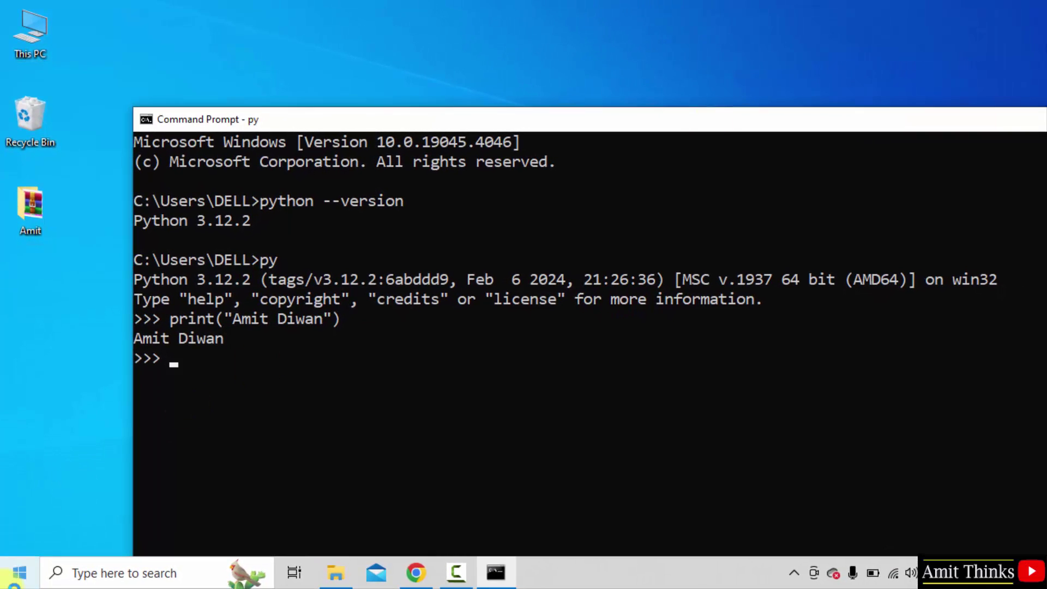
left_click(16, 578)
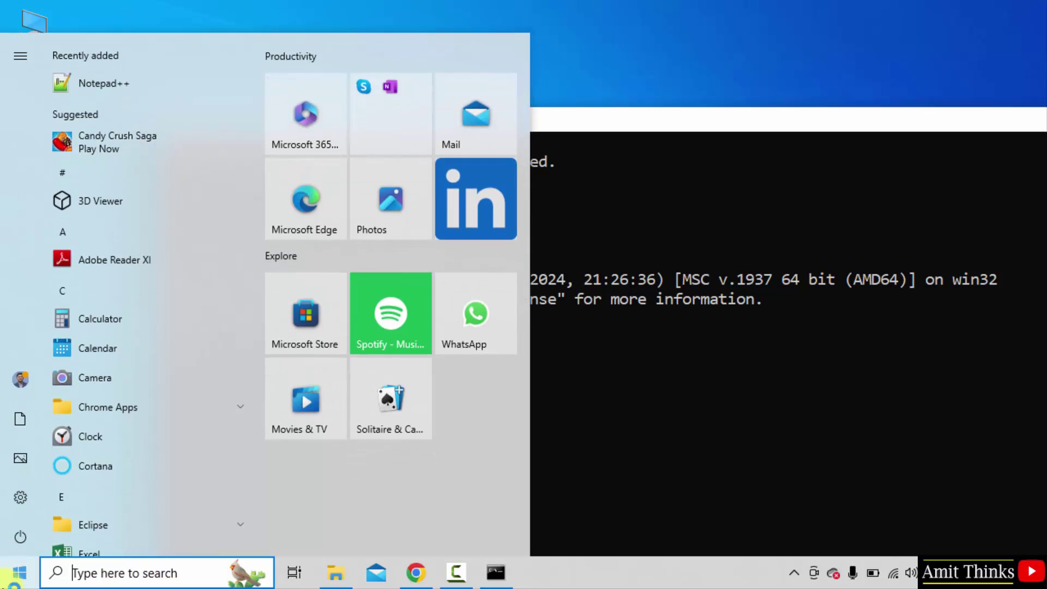
type("idle")
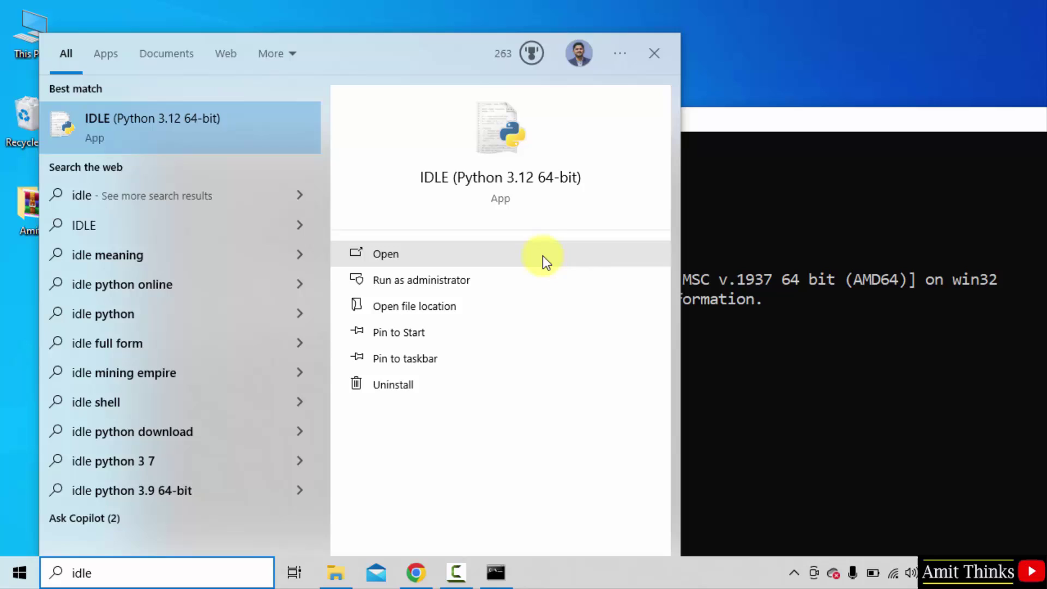
left_click(543, 257)
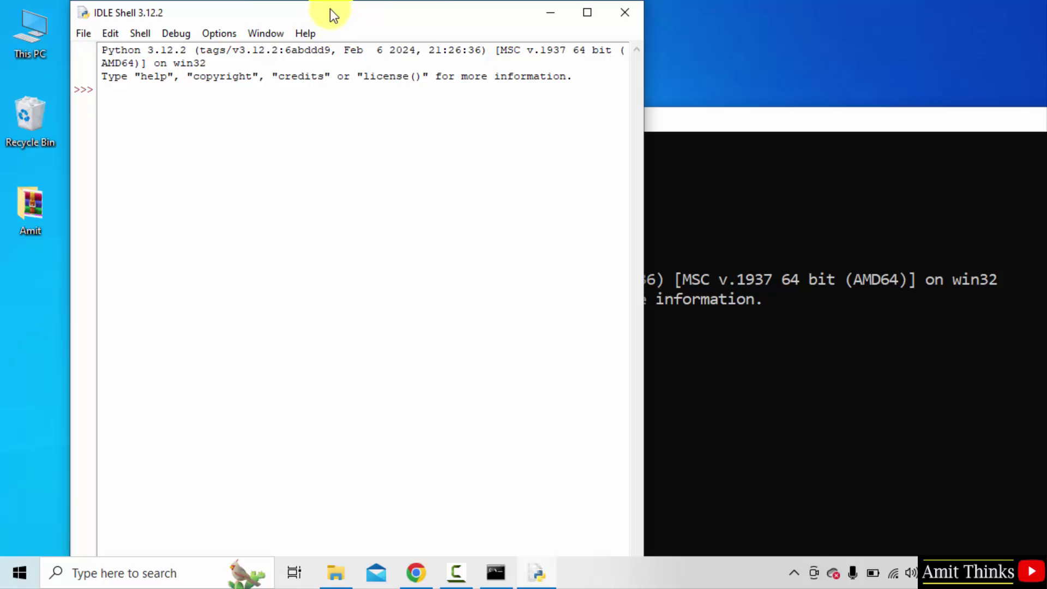
Move the IDLE Shell window aside and run print("Amit Diwan...") at the prompt
left_click_drag(330, 9, 486, 86)
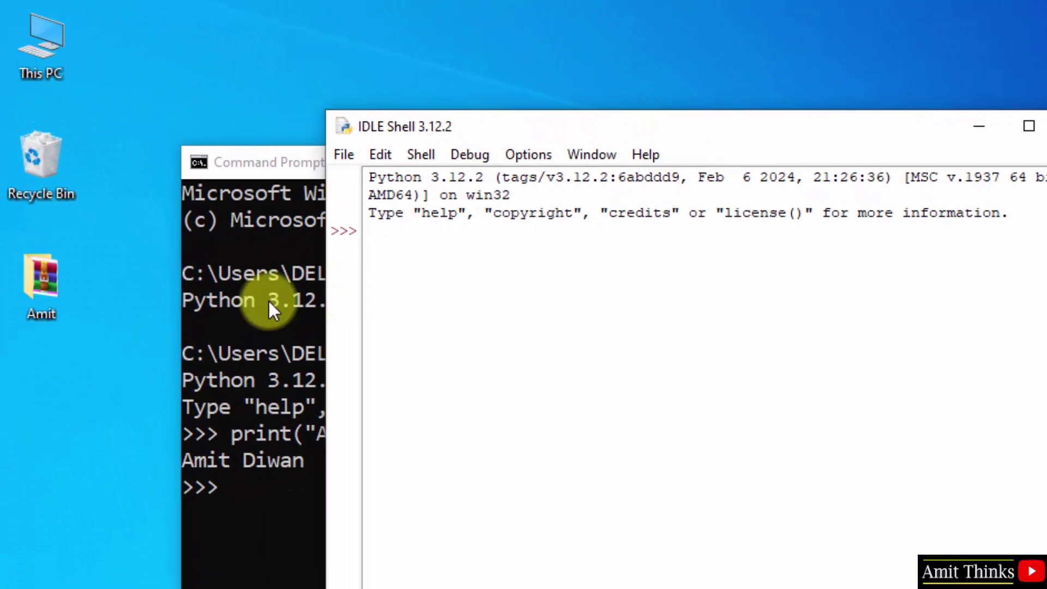
type("print")
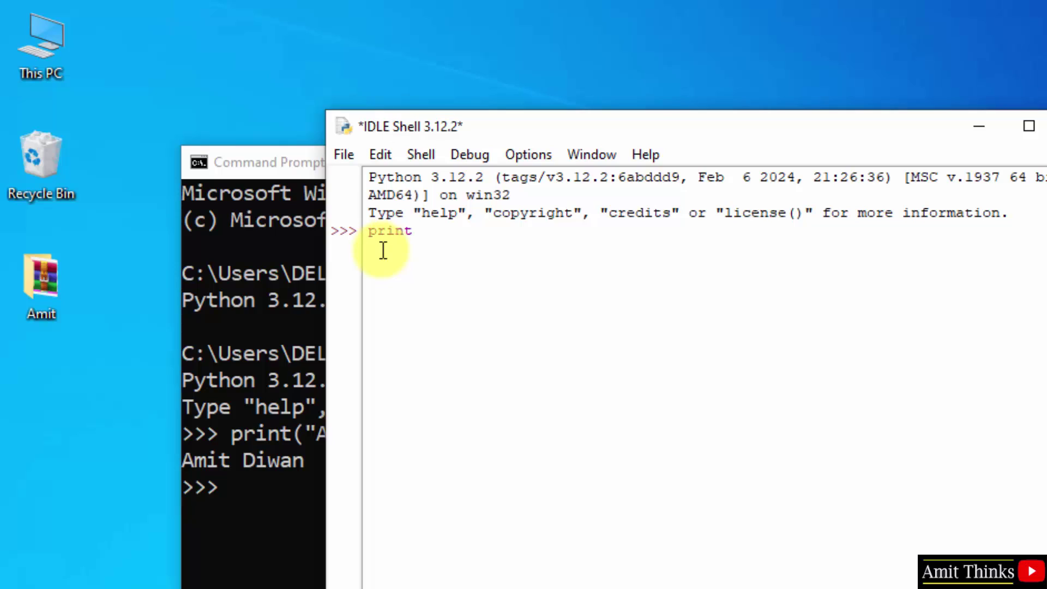
type("(\"Amit")
type(" Diwan..")
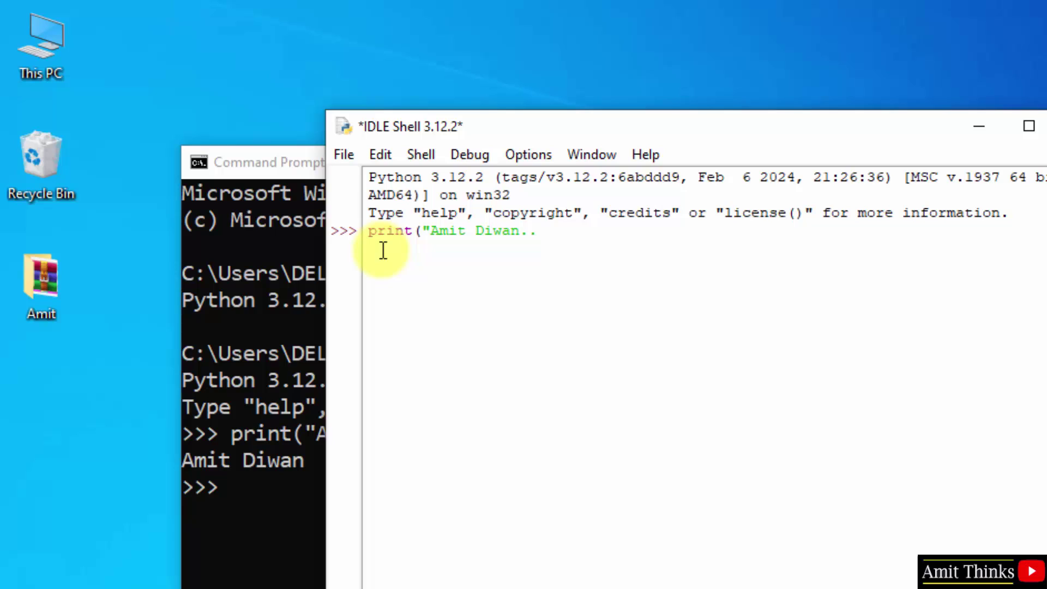
type(".\")")
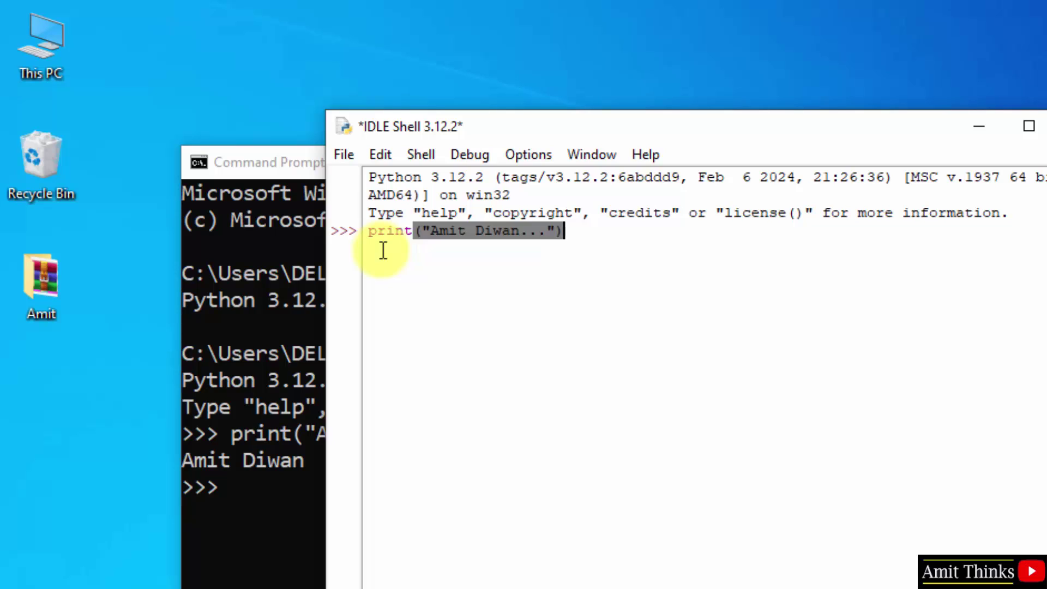
key("Return")
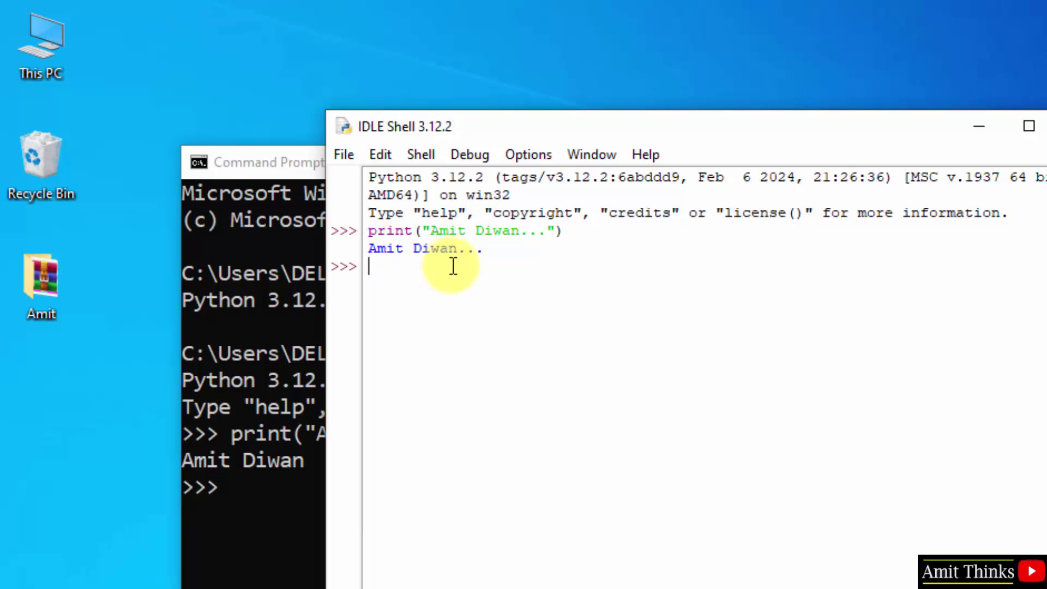
Use File > Save As to save the shell session on the Desktop as Demo
left_click(352, 156)
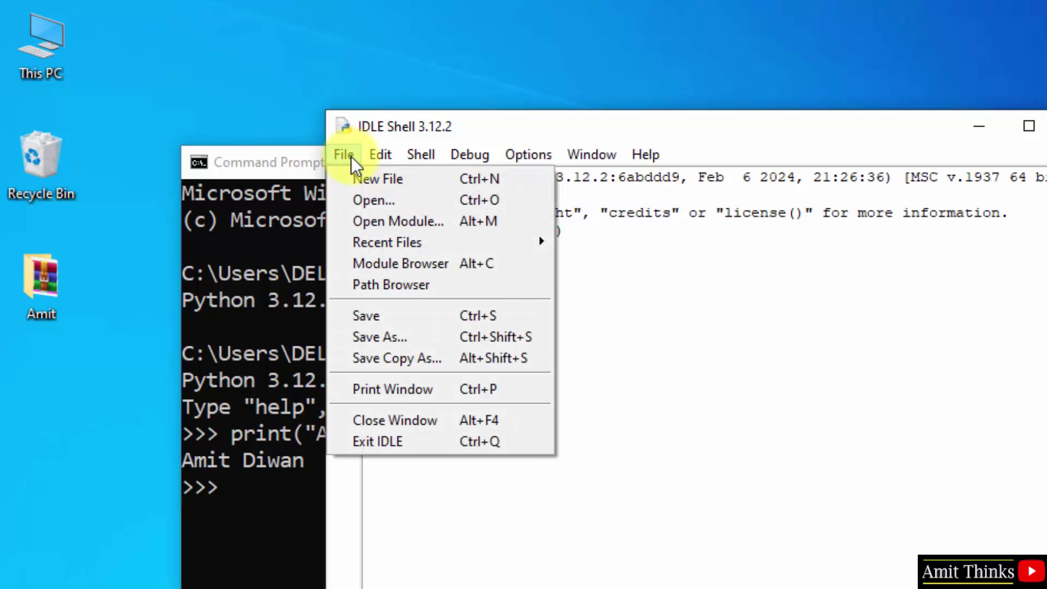
left_click(407, 335)
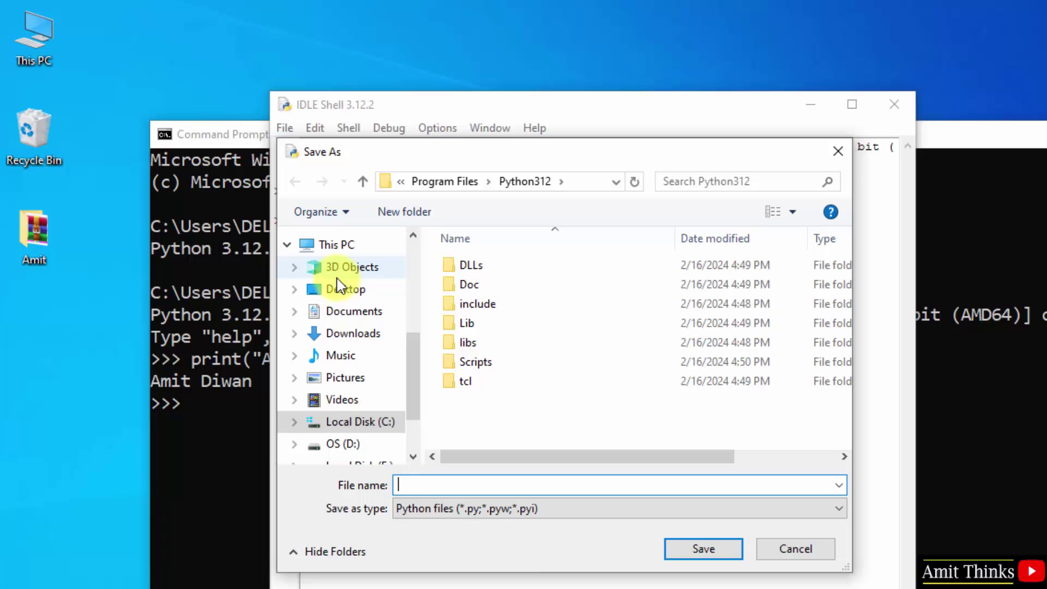
left_click(337, 287)
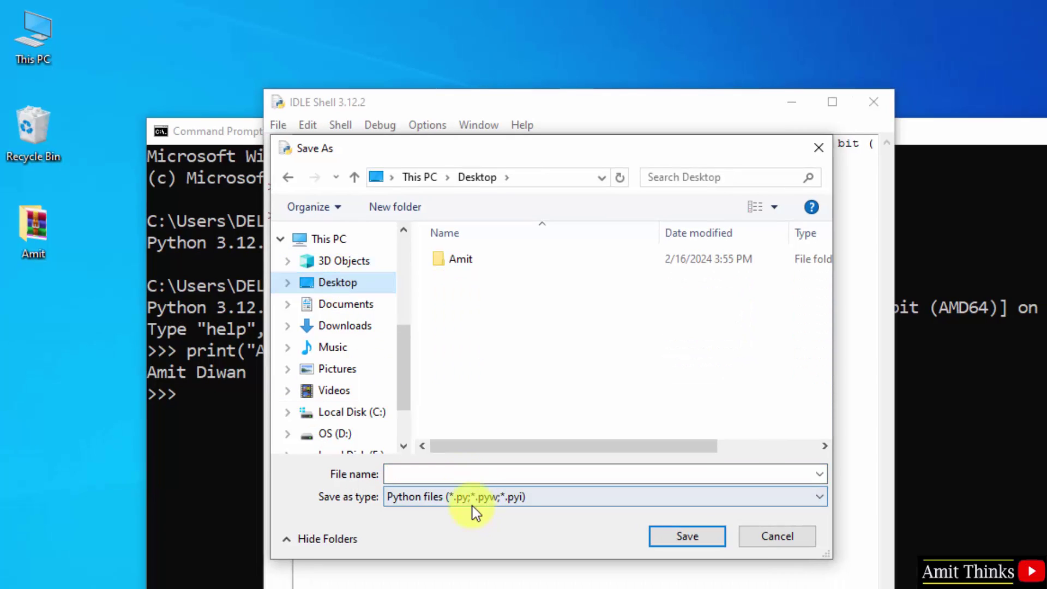
left_click(467, 474)
type("Demo")
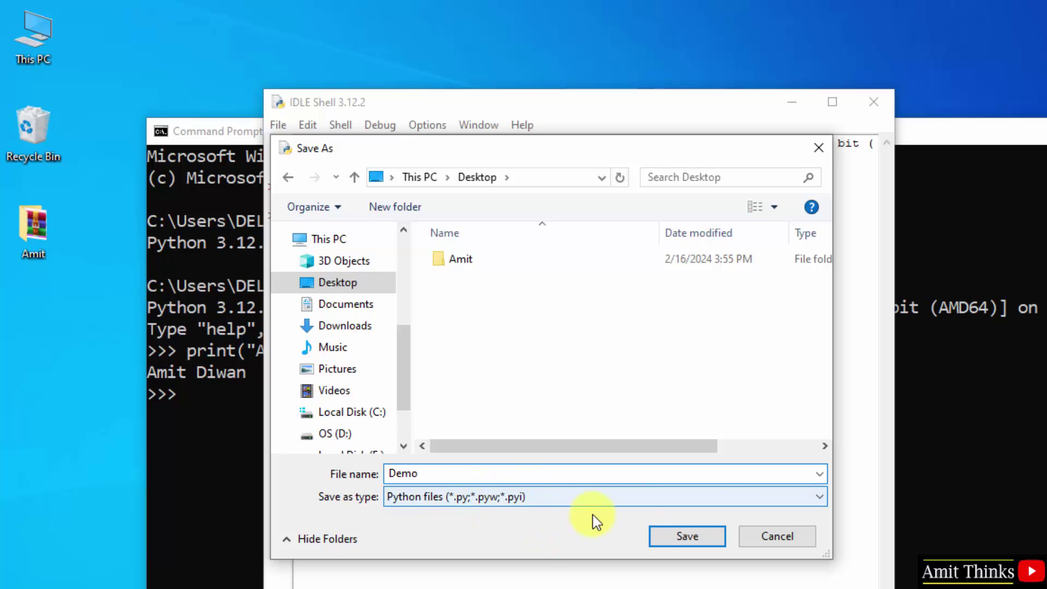
left_click(685, 541)
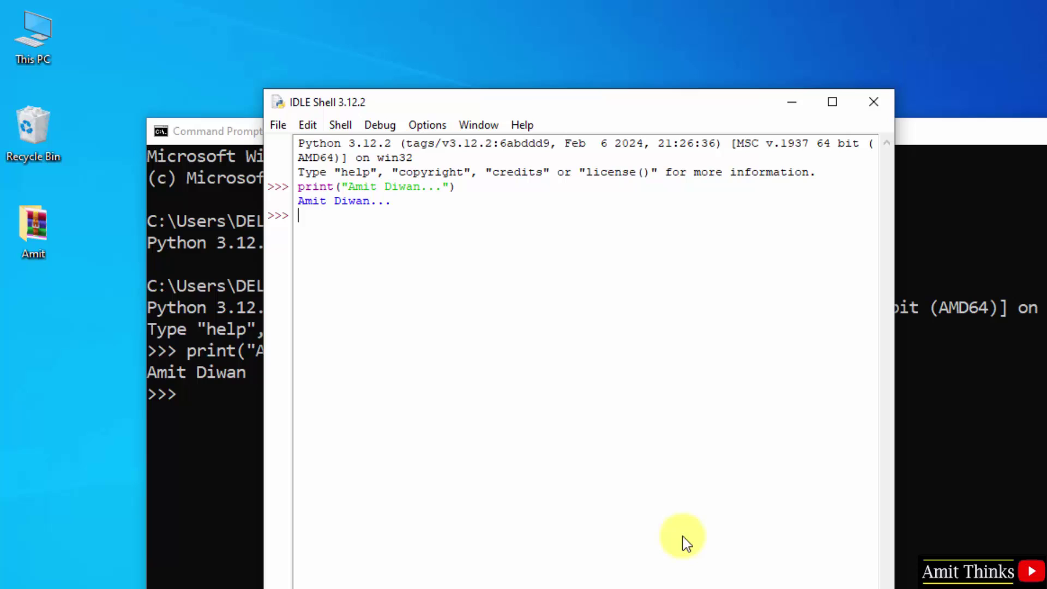